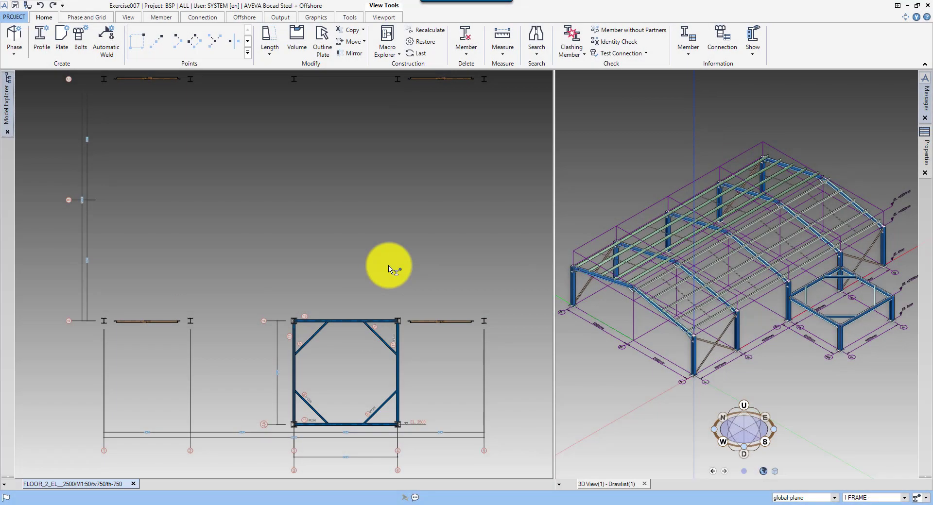
# Step: Check the complete job for clashing members with collision type, inspect the colliding-members view, and close it without saving
pyautogui.click(571, 41)
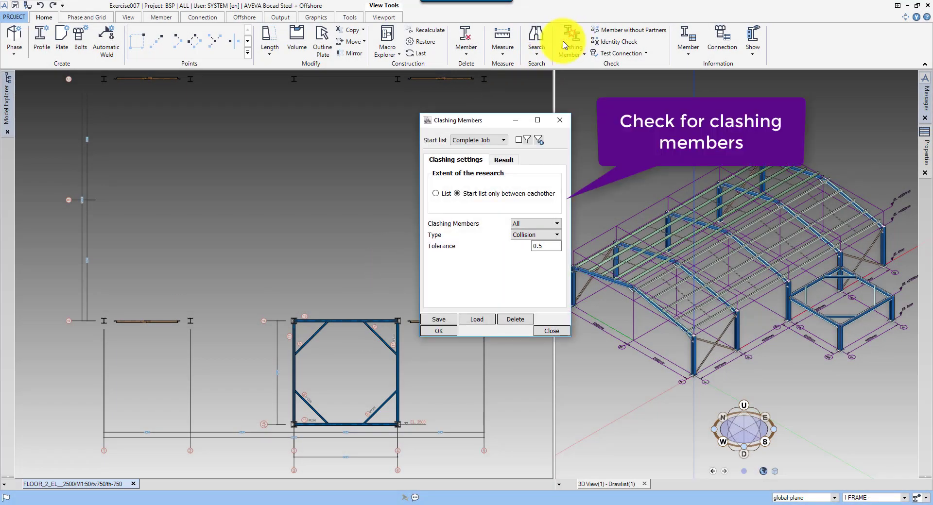
pyautogui.click(439, 331)
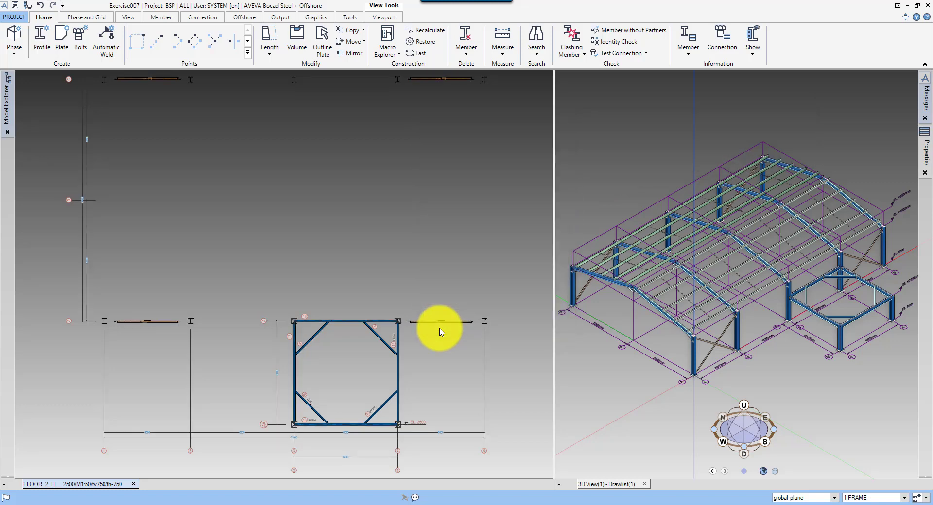
pyautogui.scroll(4, 272, 323)
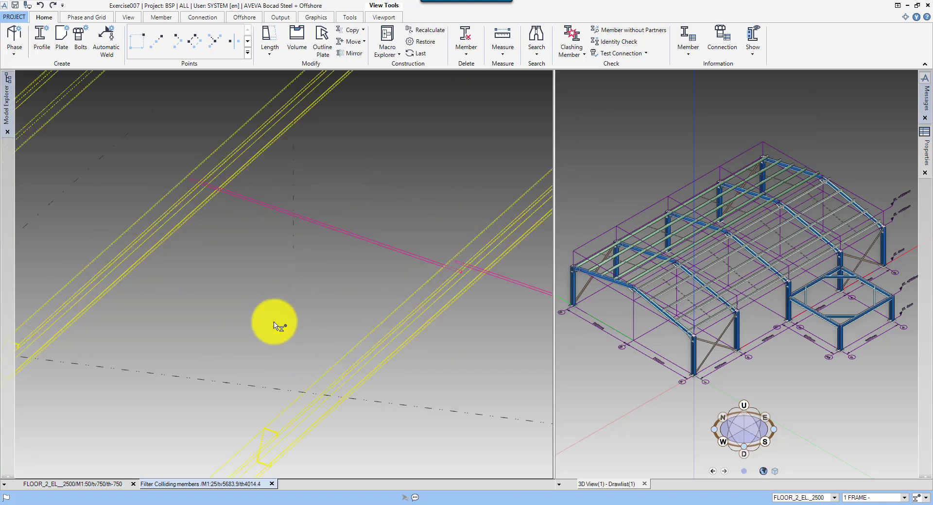
pyautogui.scroll(-4, 276, 324)
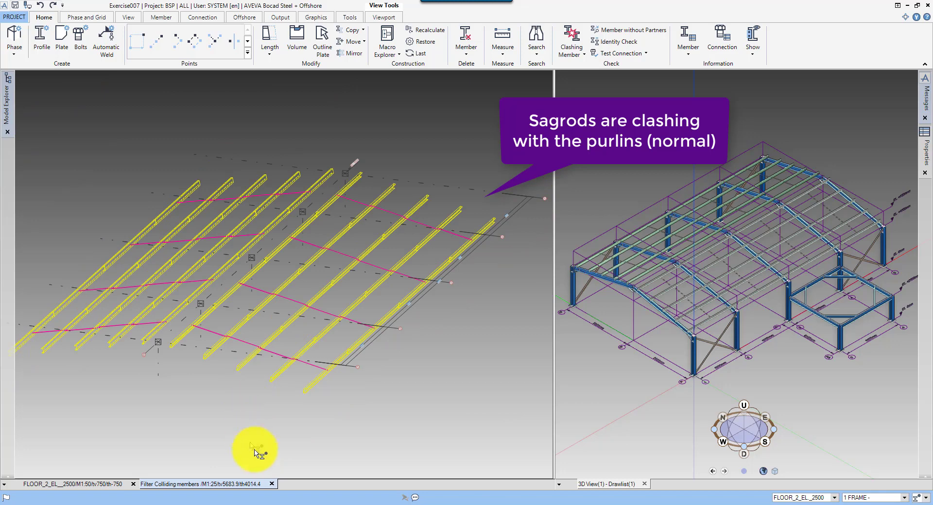
pyautogui.click(272, 483)
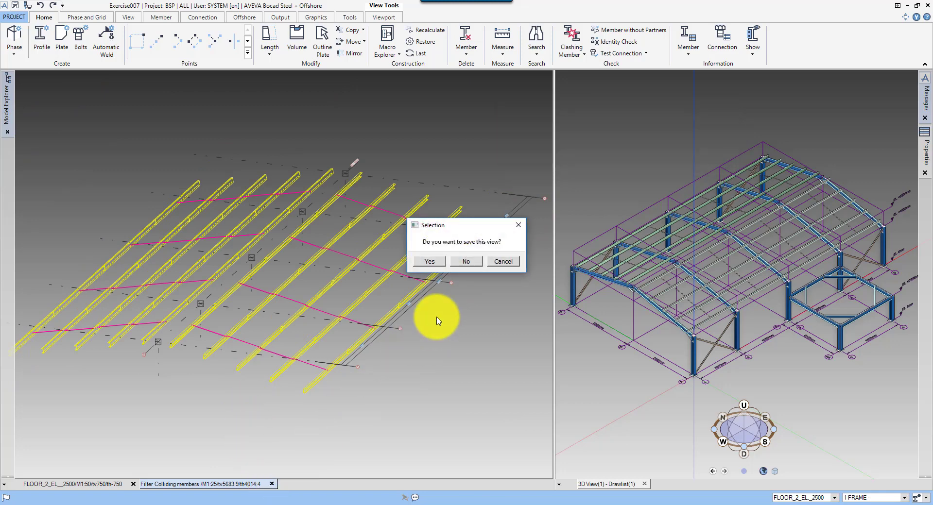
pyautogui.click(462, 265)
# Step: Check the complete job for clashing members with a member filter that excludes Bar profiles and mark number 0
pyautogui.click(569, 39)
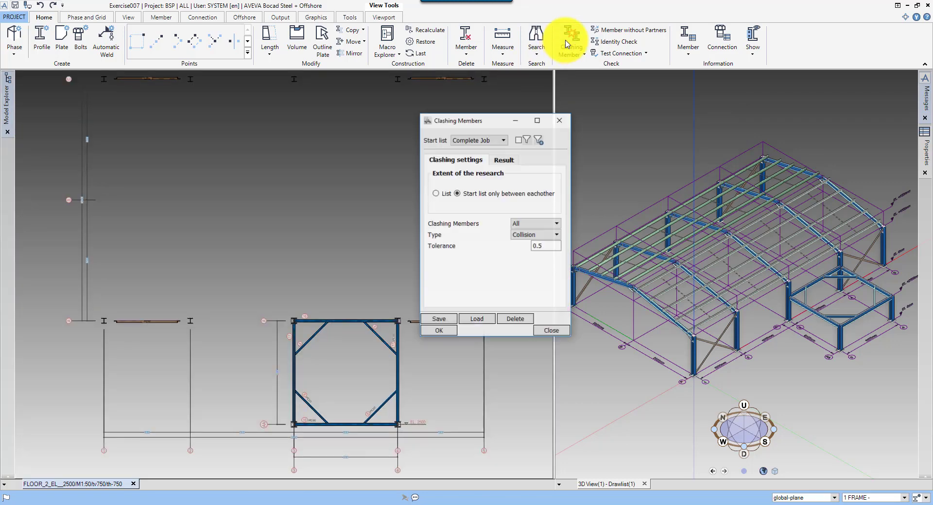
pyautogui.click(527, 140)
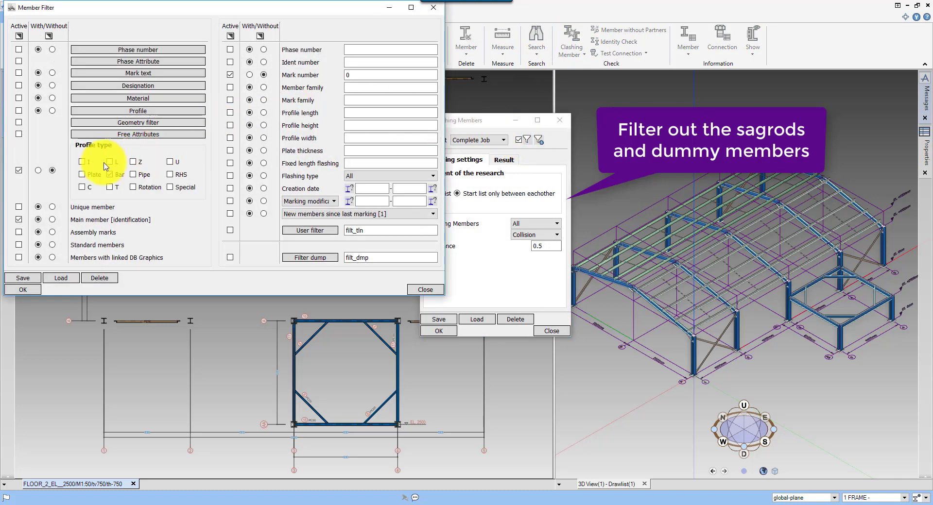
pyautogui.click(52, 171)
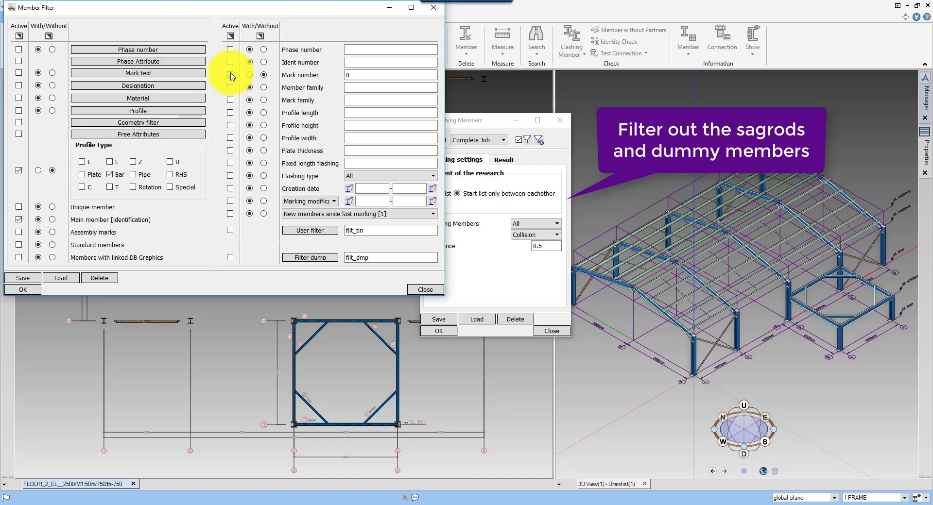
pyautogui.click(19, 289)
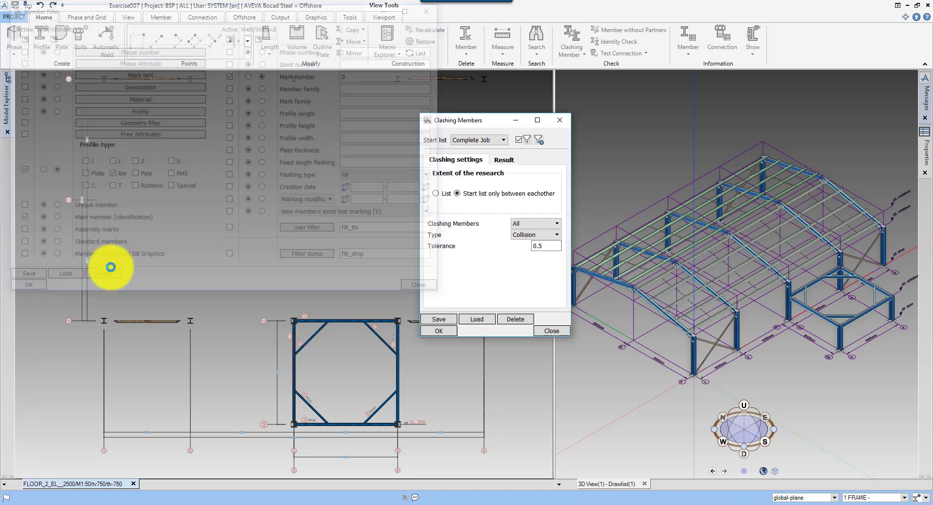
pyautogui.click(443, 332)
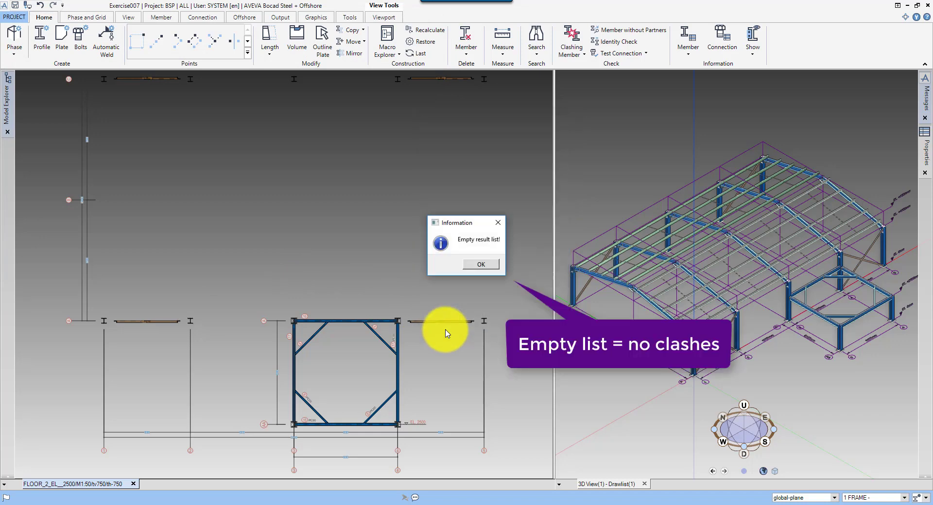
pyautogui.click(478, 264)
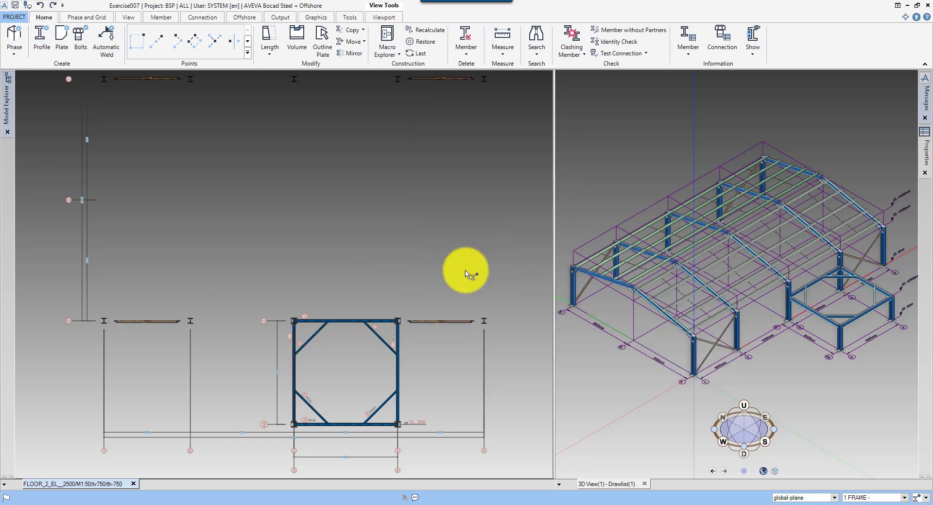
# Step: Search the complete job for members without SHOP connections using the user filter, with the TX+1002 criterion deactivated
pyautogui.click(534, 39)
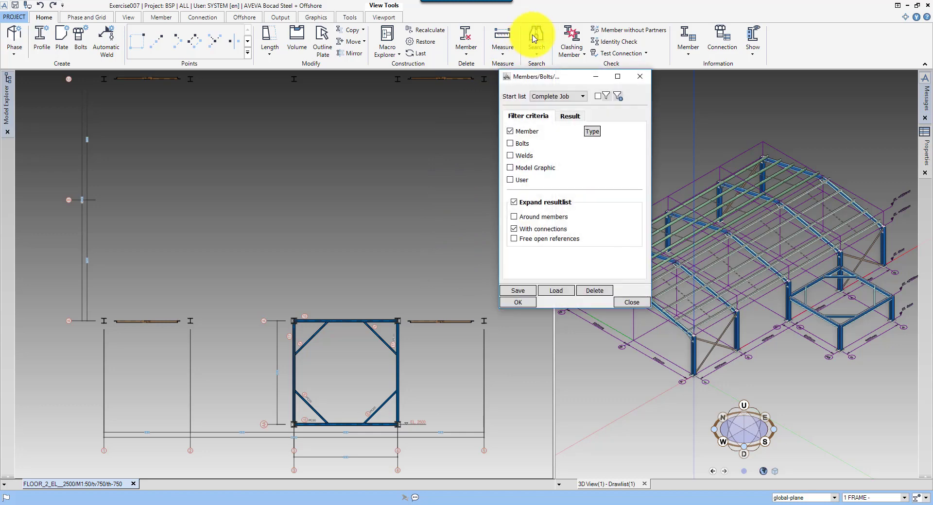
pyautogui.click(592, 132)
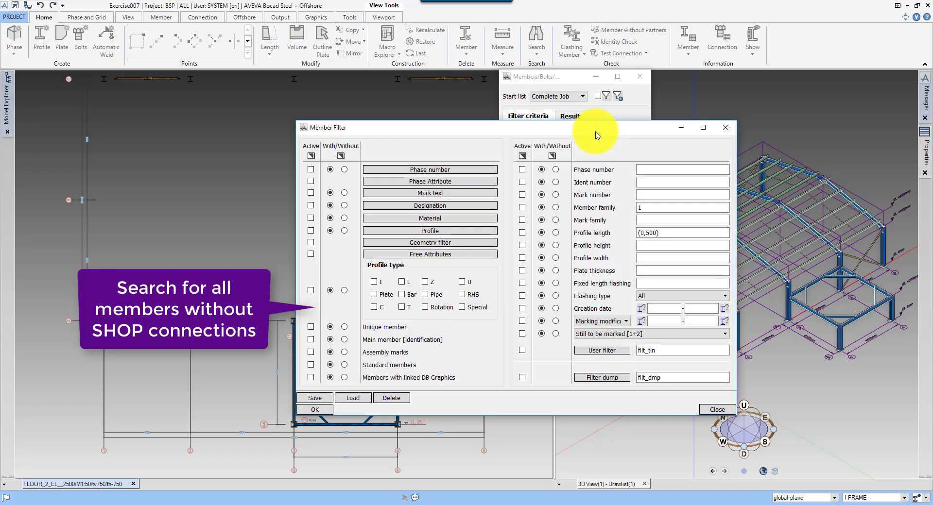
pyautogui.click(521, 350)
pyautogui.click(584, 354)
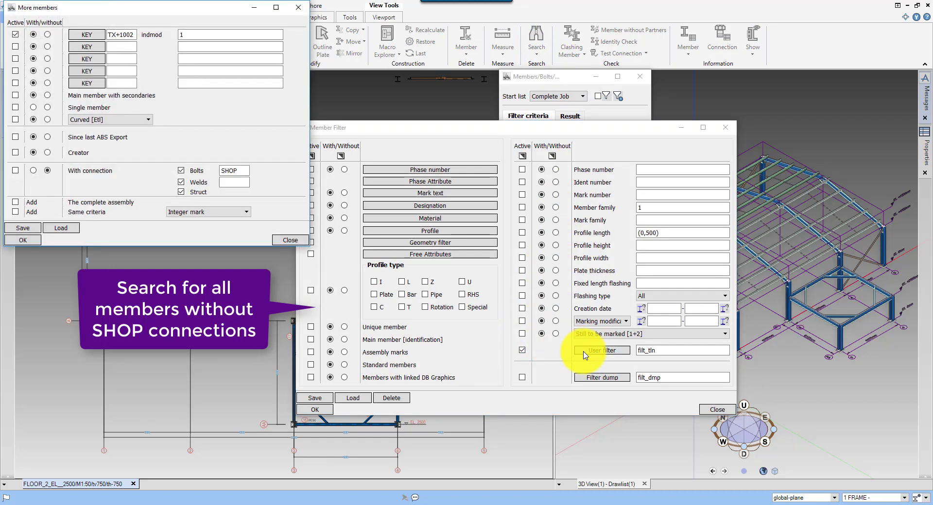
pyautogui.click(18, 171)
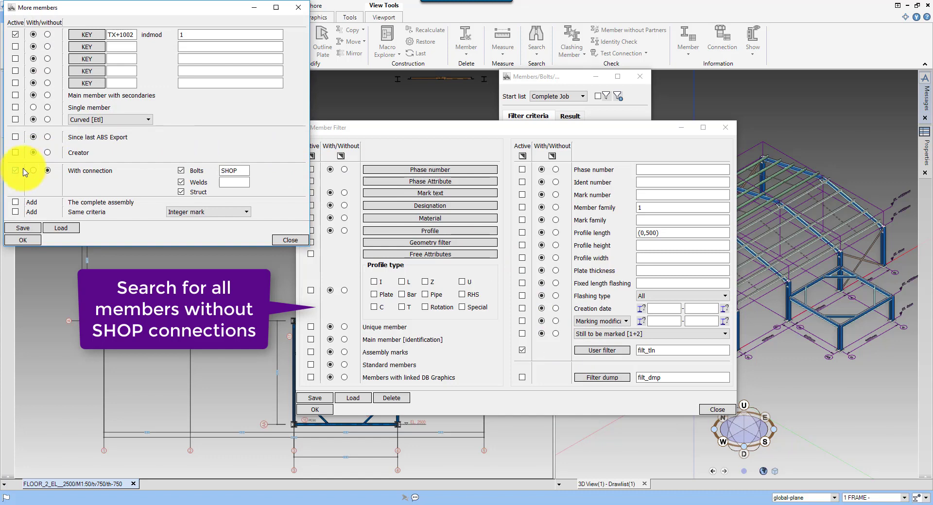
pyautogui.click(15, 35)
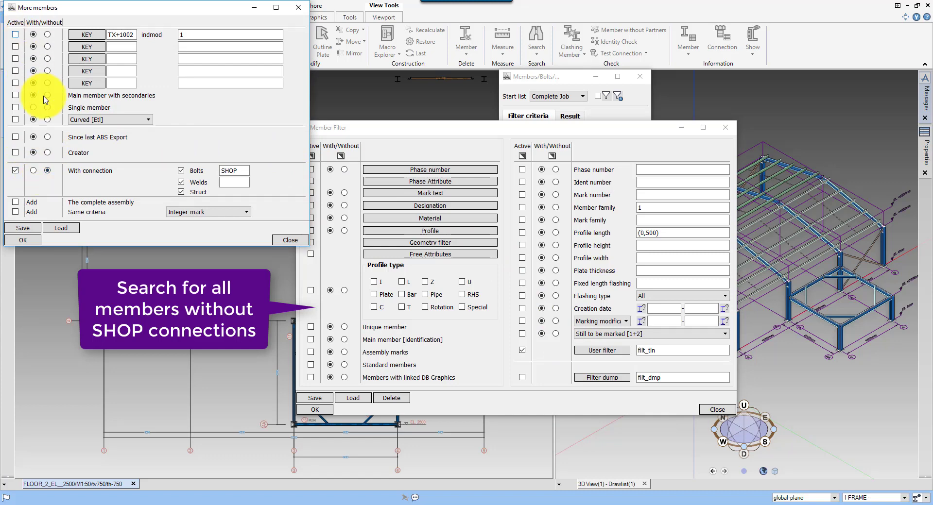
pyautogui.click(47, 171)
pyautogui.click(246, 171)
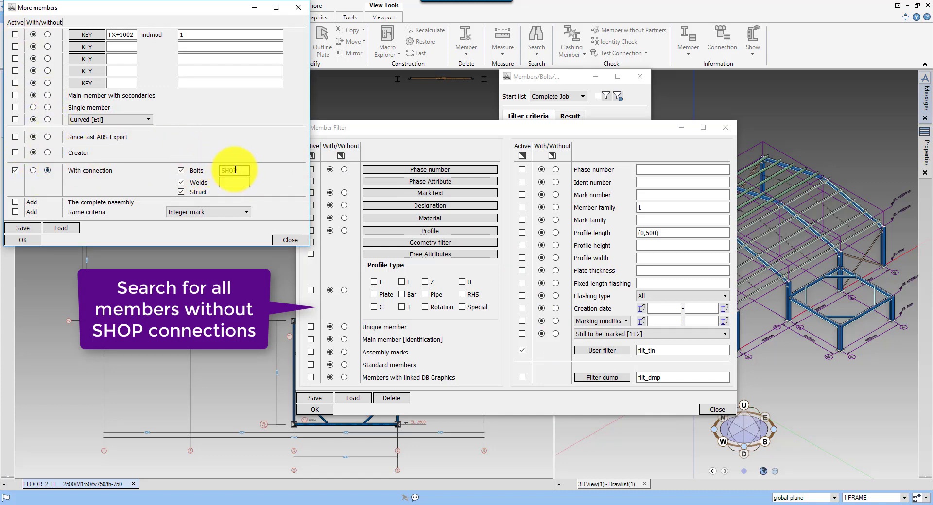
pyautogui.click(23, 240)
pyautogui.click(314, 411)
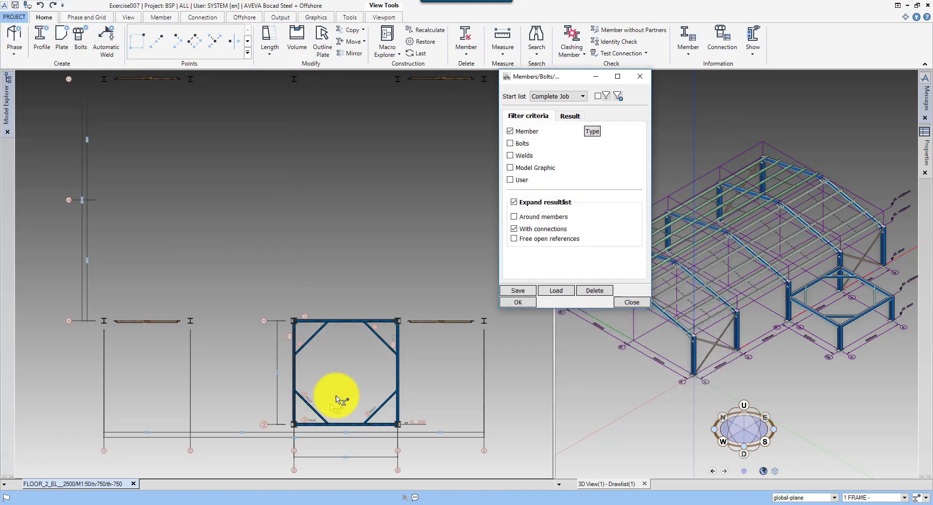
pyautogui.click(507, 304)
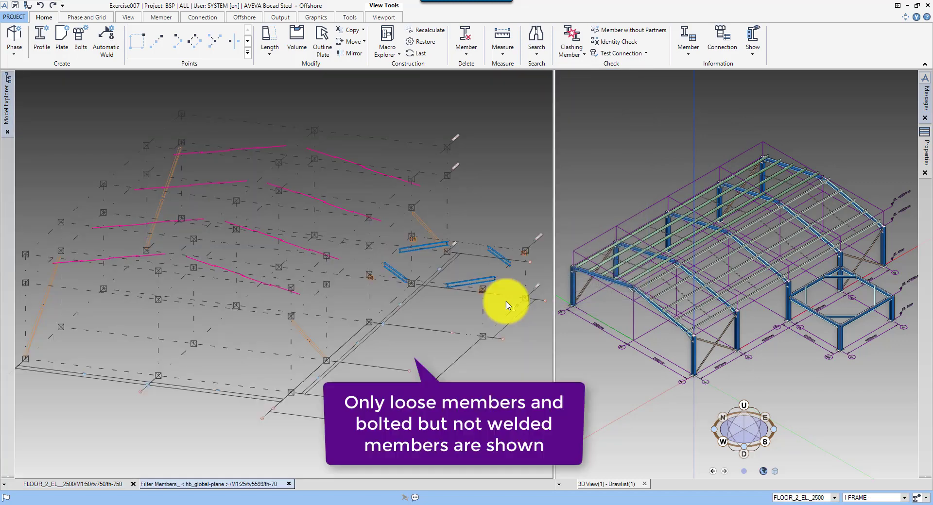
# Step: Examine the floor beams, bolted plates and bracing in the filtered members view up close, and close it without saving
pyautogui.scroll(5, 427, 295)
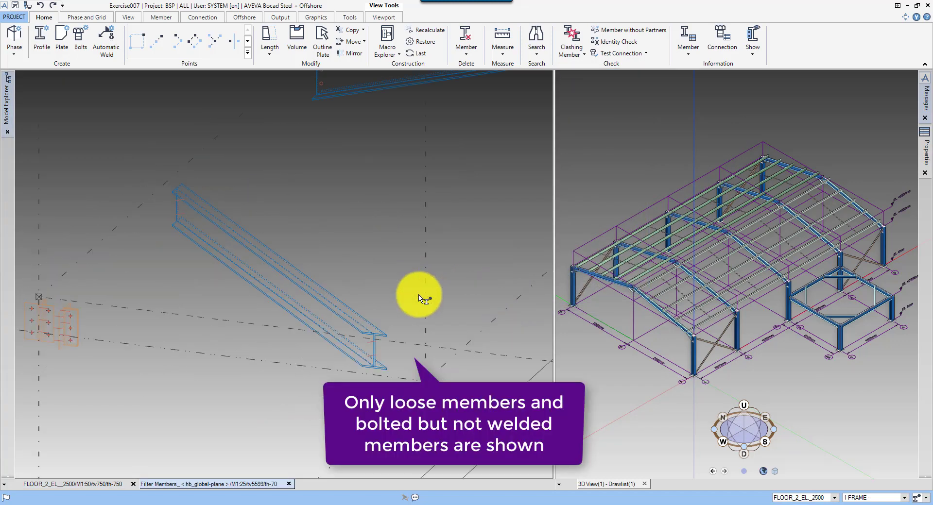
pyautogui.scroll(-5, 419, 297)
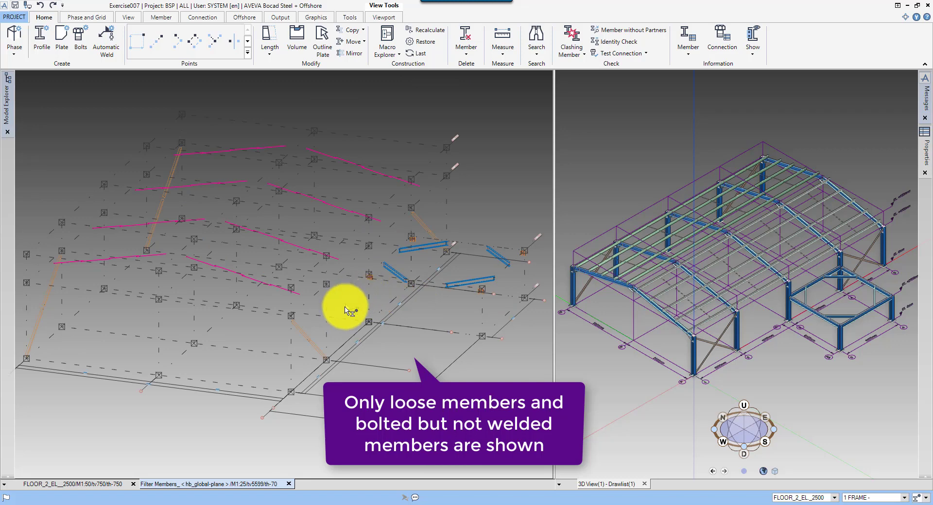
pyautogui.scroll(5, 382, 293)
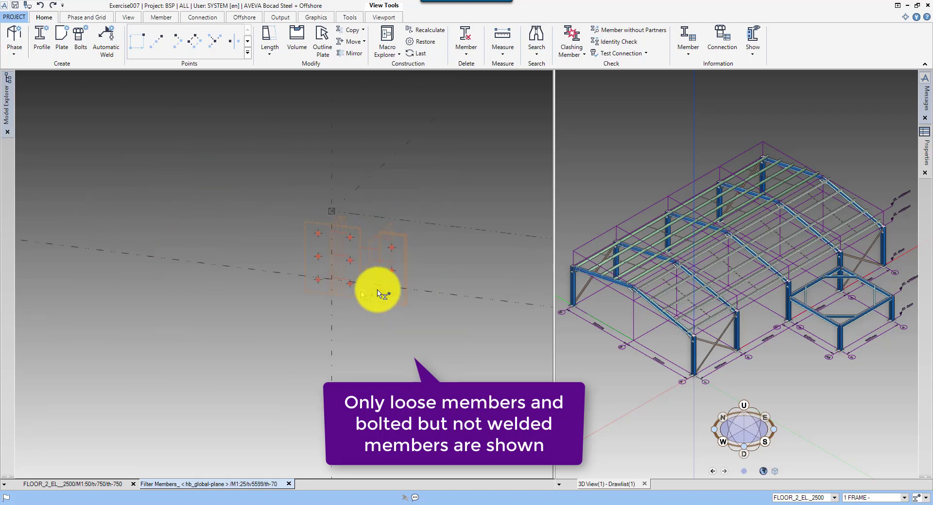
pyautogui.scroll(-5, 320, 271)
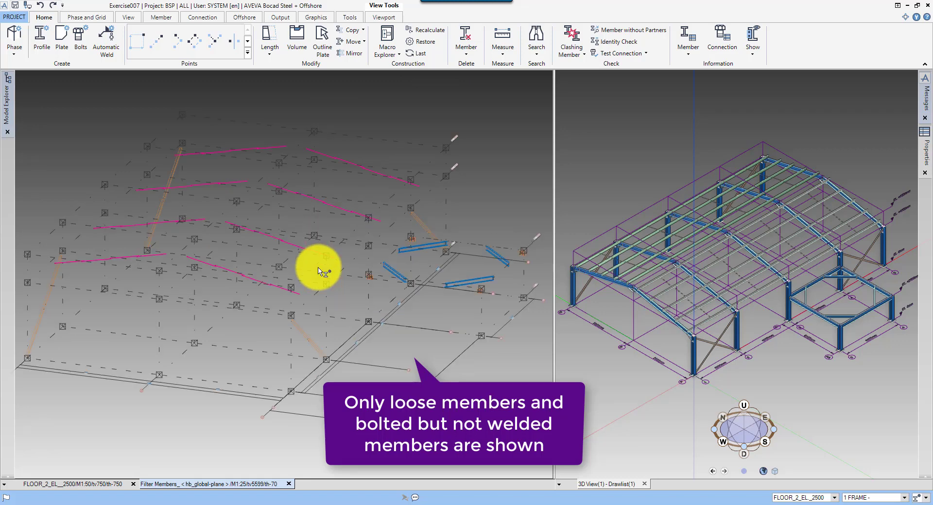
pyautogui.scroll(5, 211, 187)
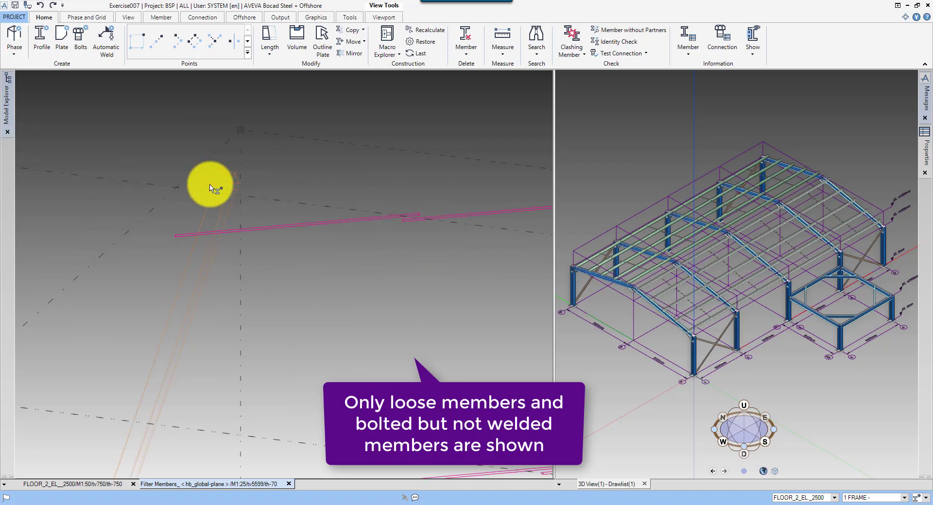
pyautogui.scroll(-4, 210, 187)
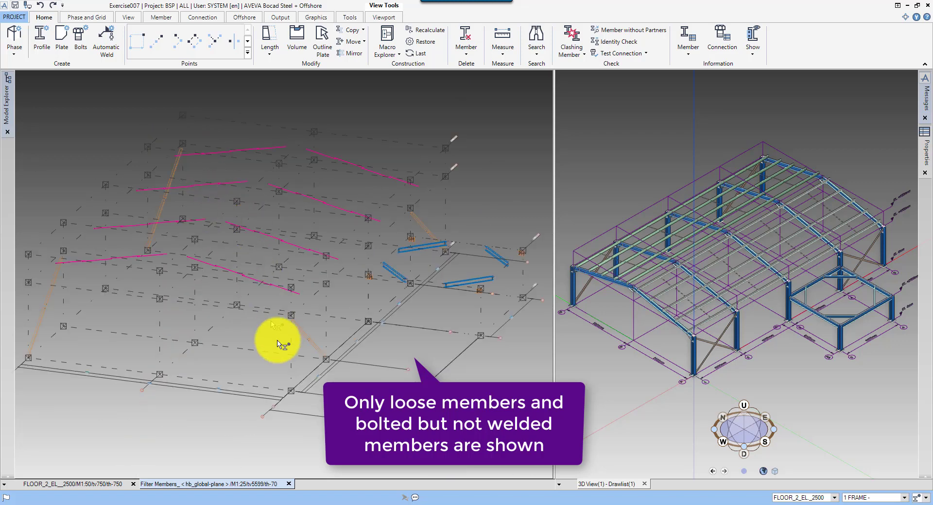
pyautogui.click(289, 485)
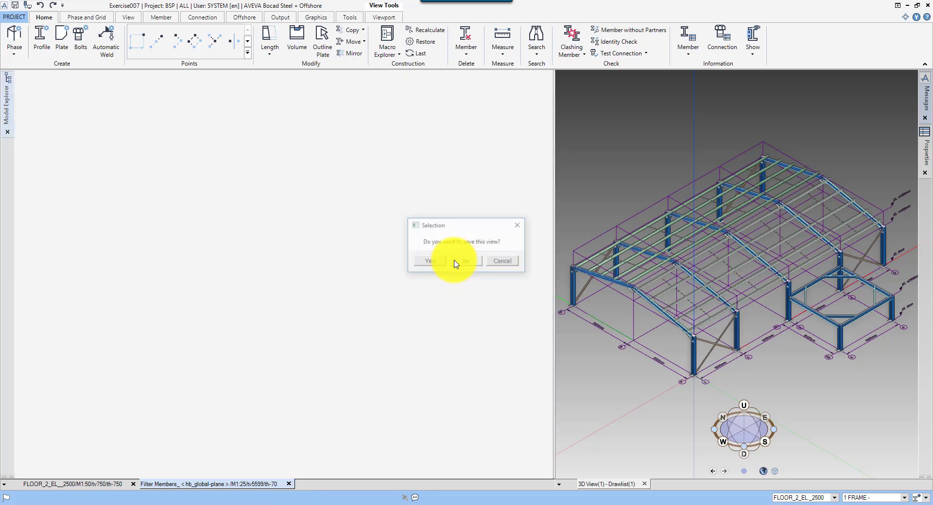
pyautogui.click(456, 264)
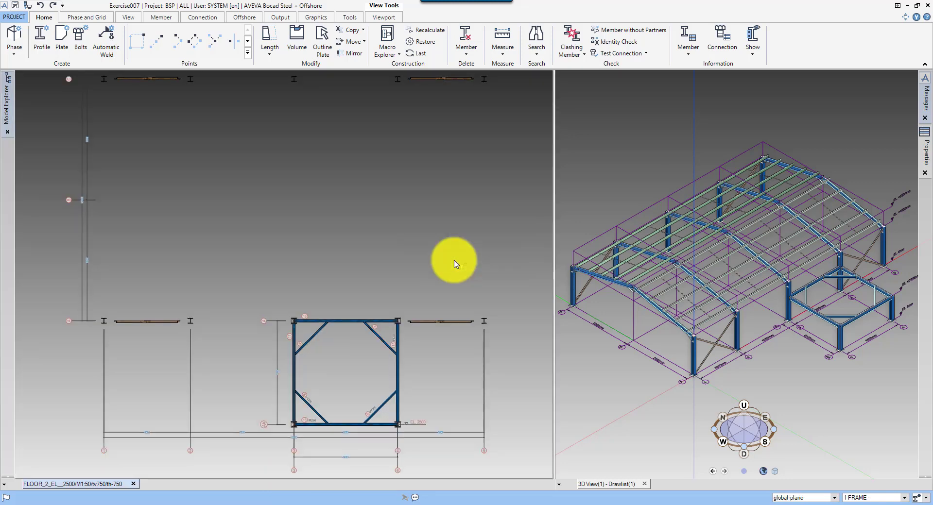
# Step: Search the complete job for members with phase number 1, and close the filtered view without saving it
pyautogui.click(535, 39)
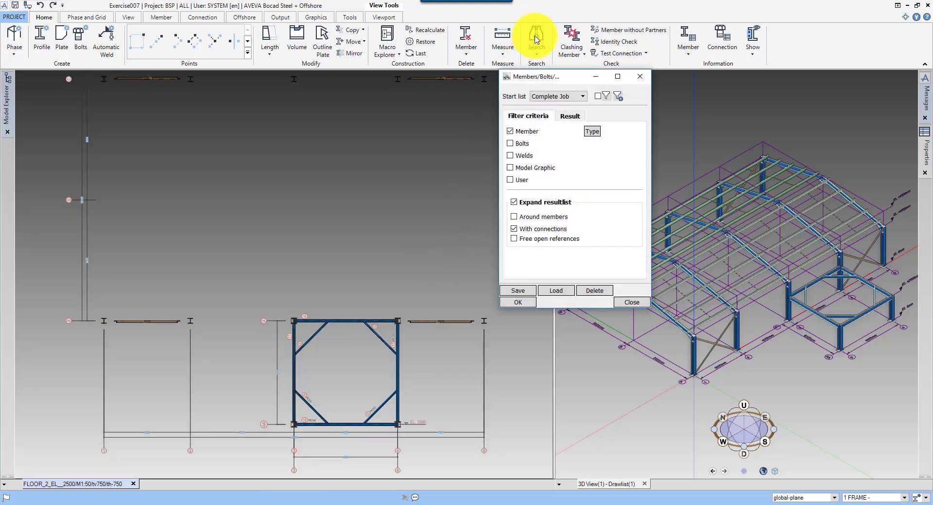
pyautogui.click(591, 130)
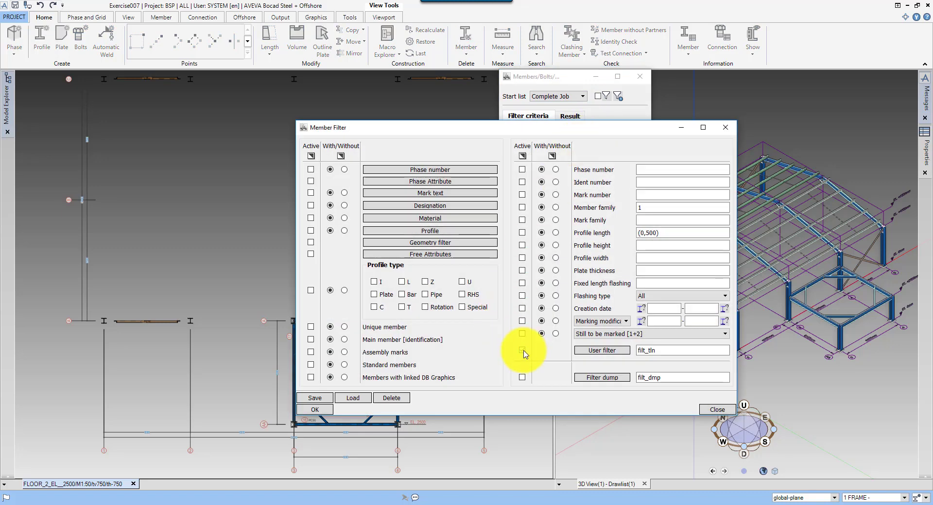
pyautogui.click(522, 170)
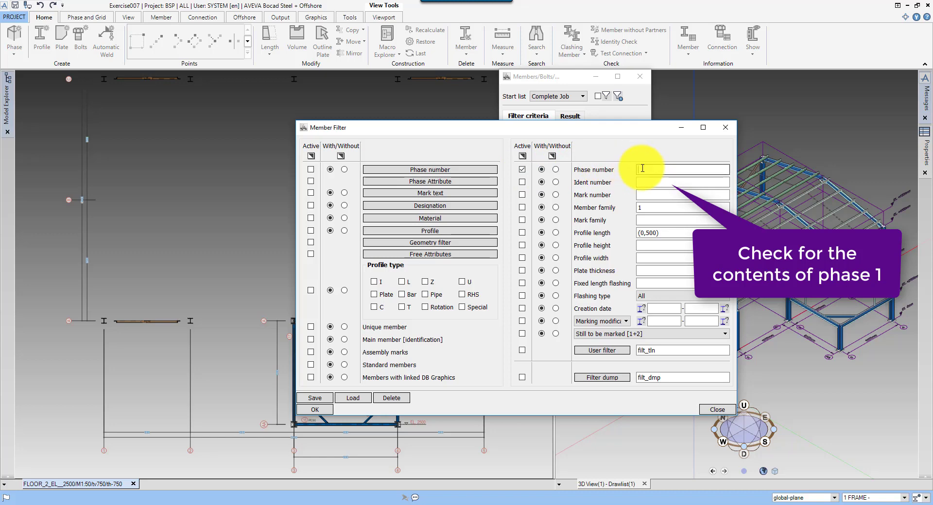
pyautogui.click(313, 409)
pyautogui.click(515, 302)
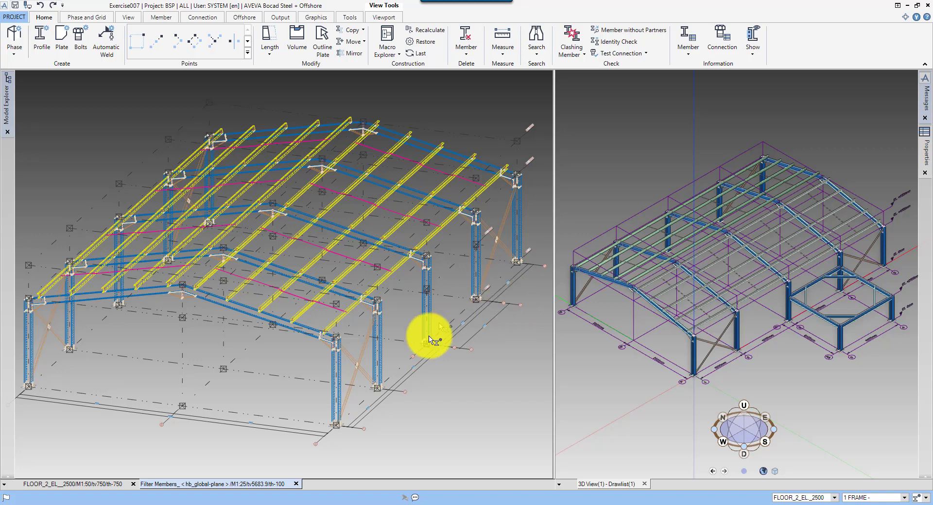
pyautogui.click(295, 484)
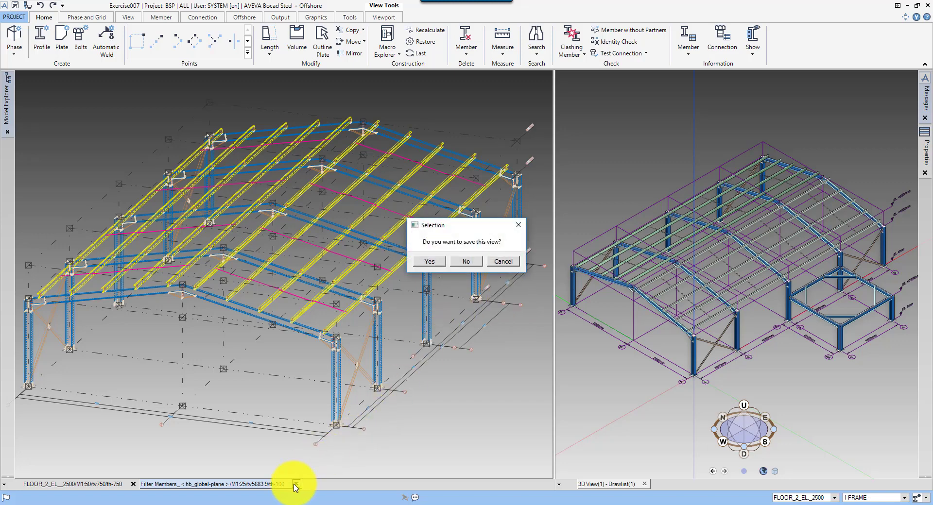
pyautogui.click(471, 260)
# Step: Search the complete job for members with phase number 2, and close the filtered view without saving it
pyautogui.click(537, 40)
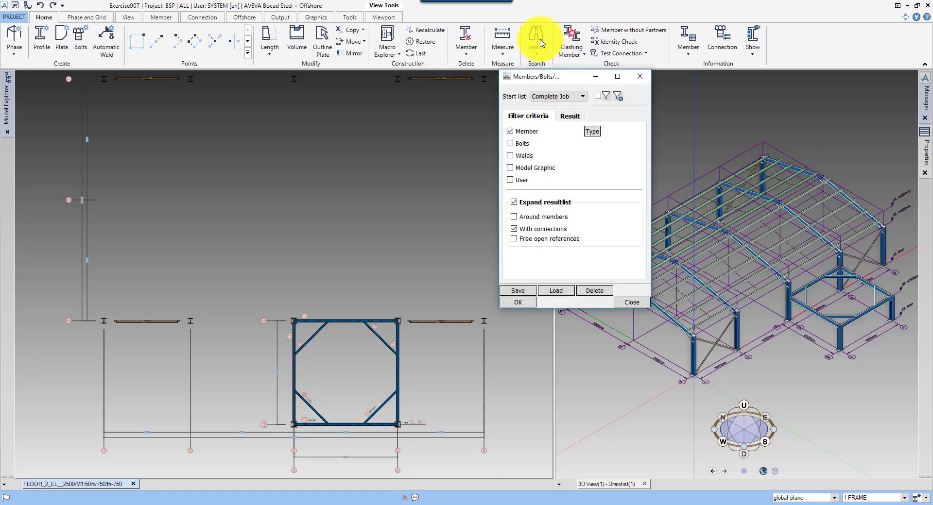
pyautogui.click(591, 128)
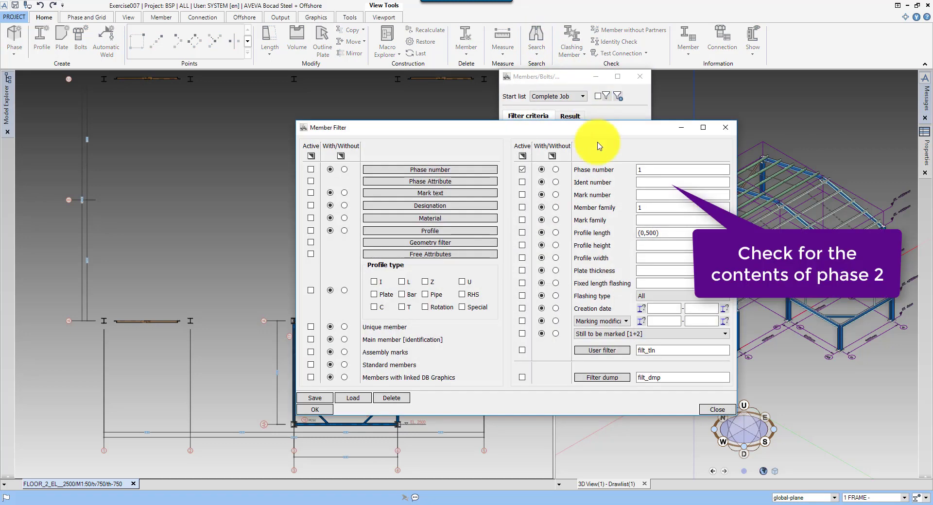
pyautogui.write('2')
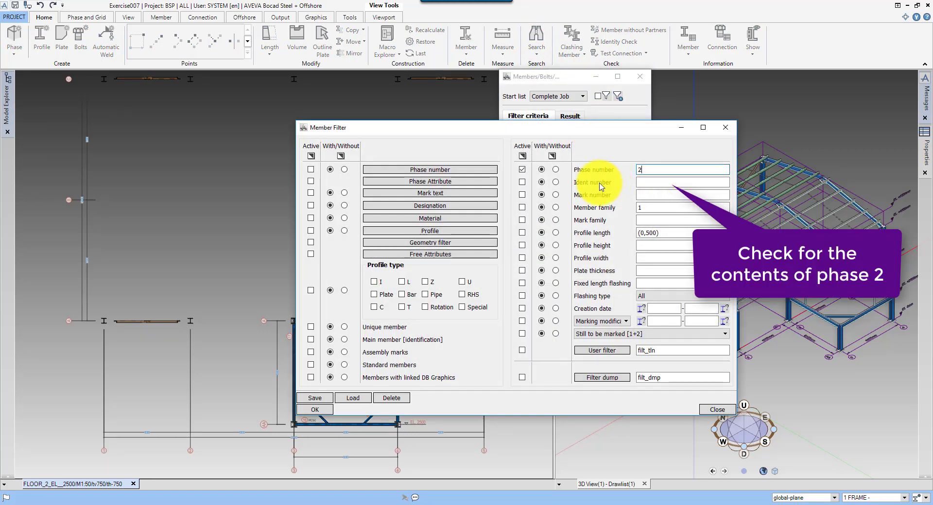
pyautogui.click(323, 412)
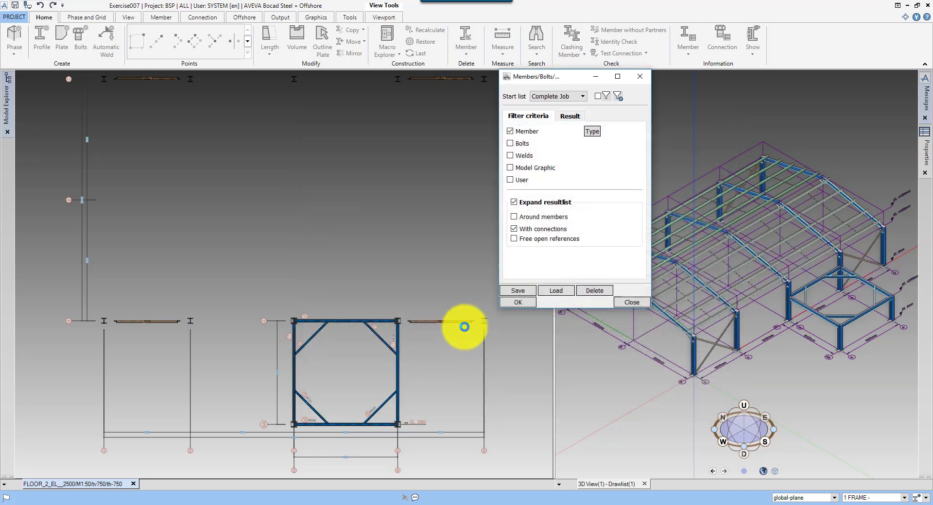
pyautogui.click(515, 302)
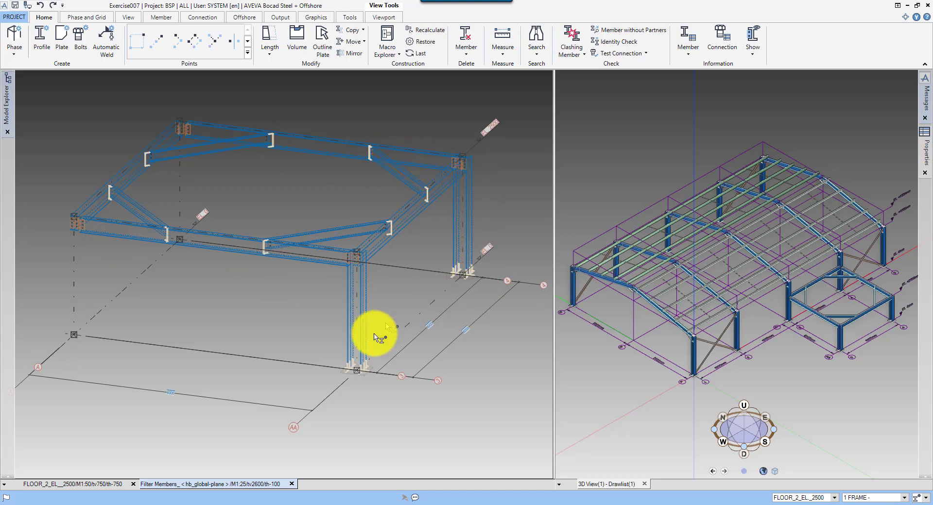
pyautogui.click(292, 484)
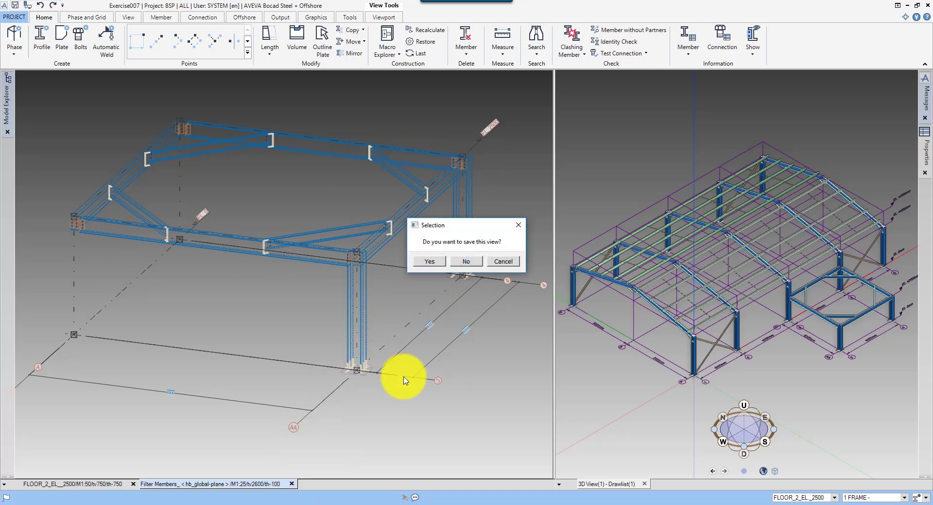
pyautogui.click(464, 261)
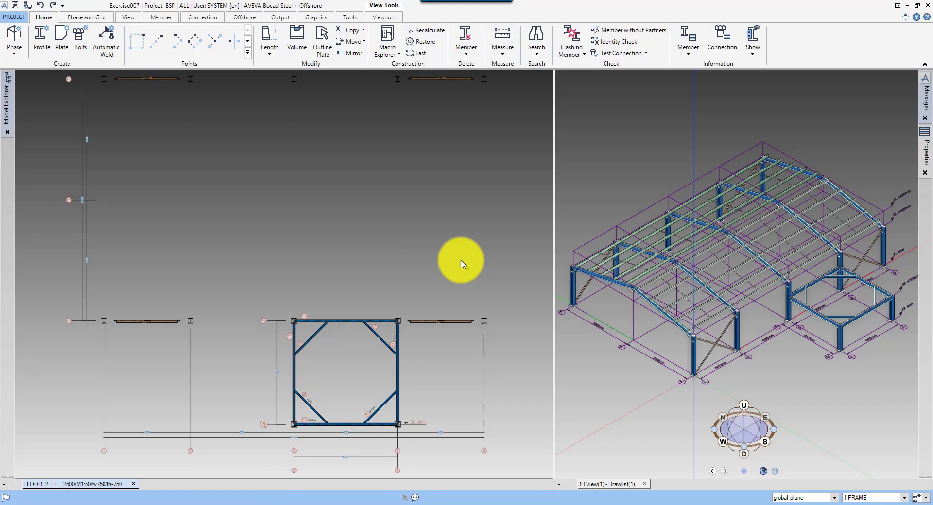
# Step: Run the member NAMES text report on the complete job, mark the misspelled name GUSST in the messages, and close the reporting dialog
pyautogui.click(286, 18)
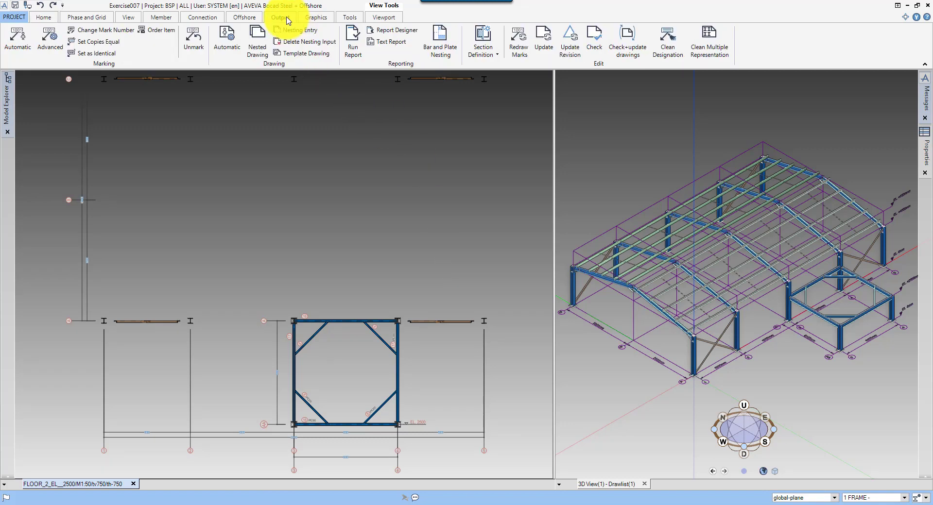
pyautogui.click(380, 43)
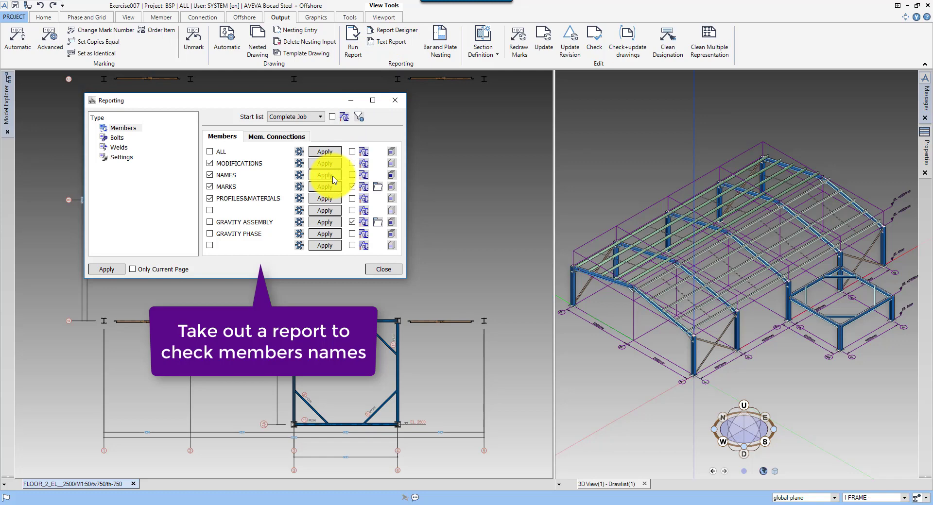
pyautogui.click(922, 95)
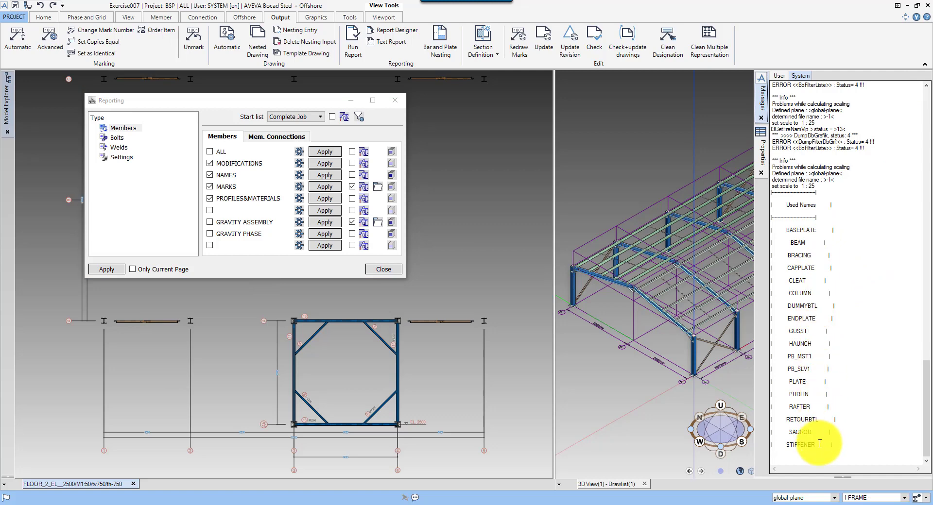
pyautogui.moveTo(785, 332); pyautogui.dragTo(811, 333)
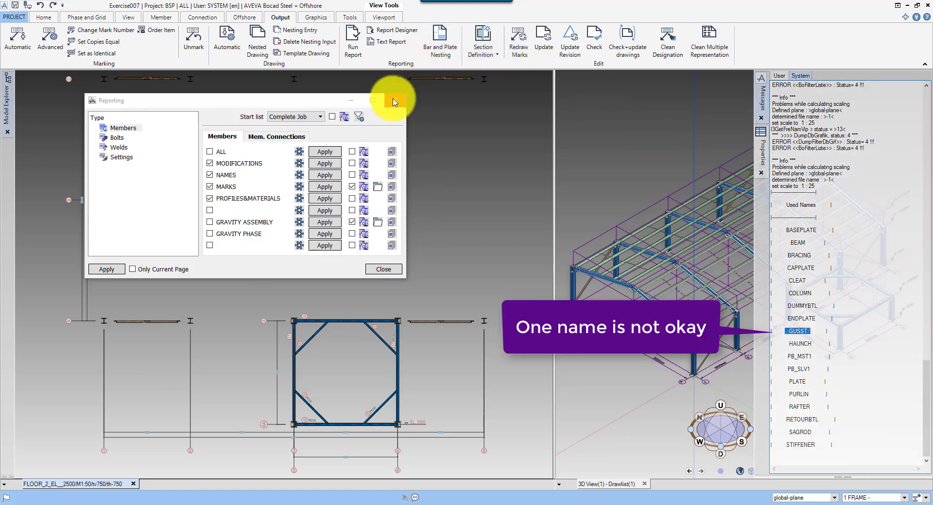
pyautogui.click(394, 102)
# Step: Search the complete job for members with the designation GUSST, with the phase number criterion deactivated
pyautogui.click(44, 17)
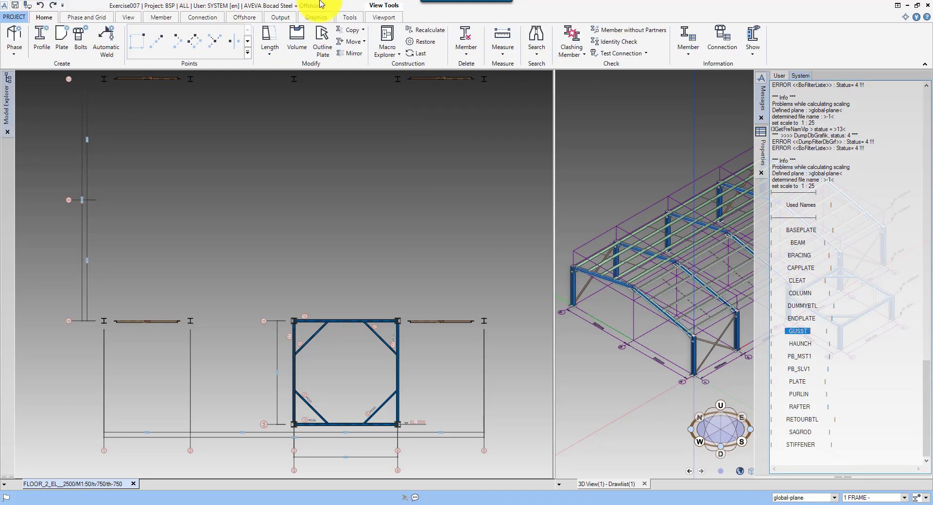
pyautogui.click(536, 34)
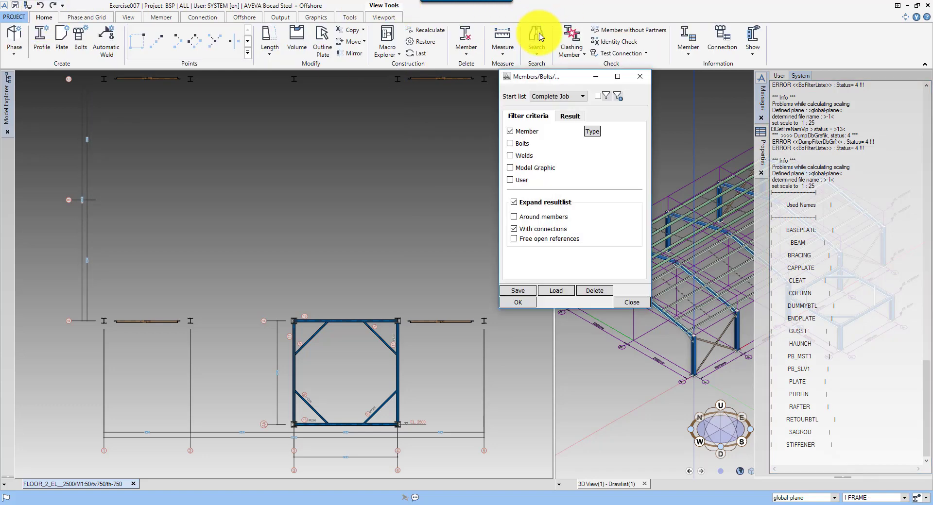
pyautogui.click(594, 132)
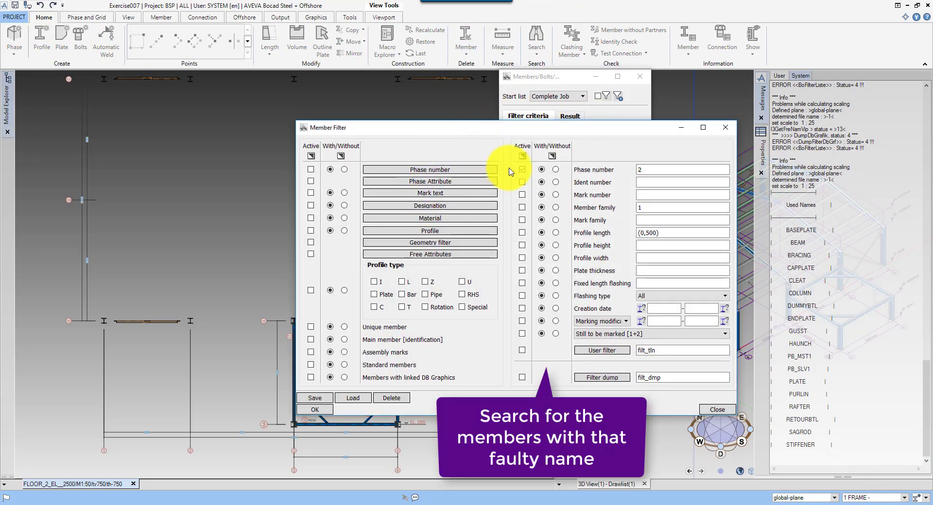
pyautogui.click(430, 205)
pyautogui.click(582, 218)
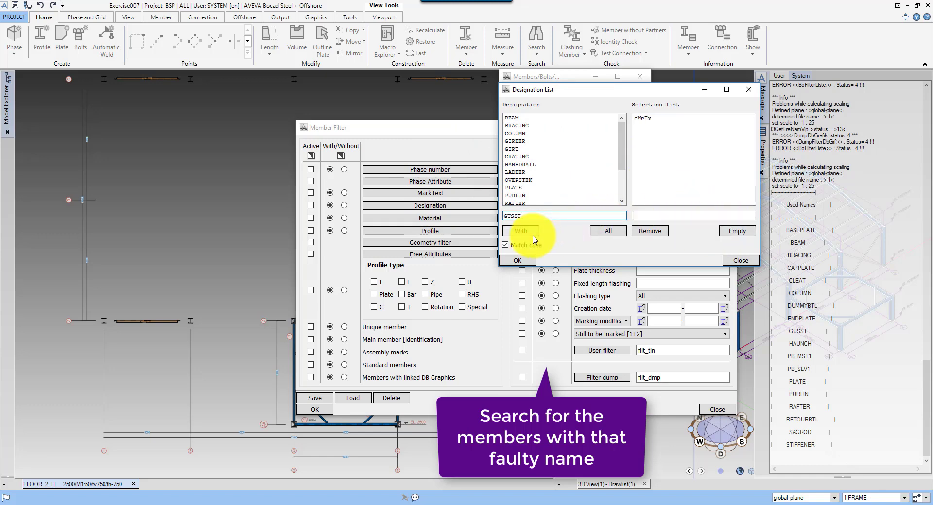
pyautogui.click(517, 262)
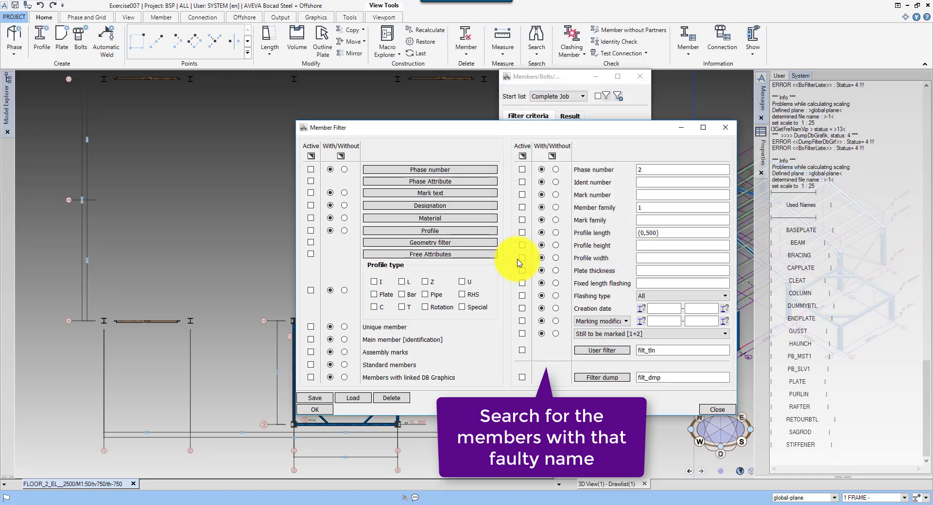
pyautogui.click(310, 205)
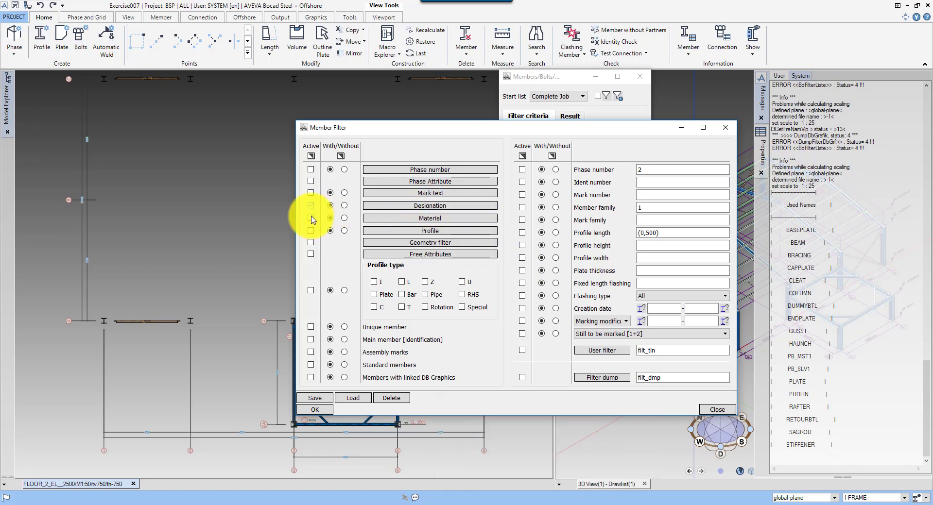
pyautogui.click(319, 410)
pyautogui.click(502, 303)
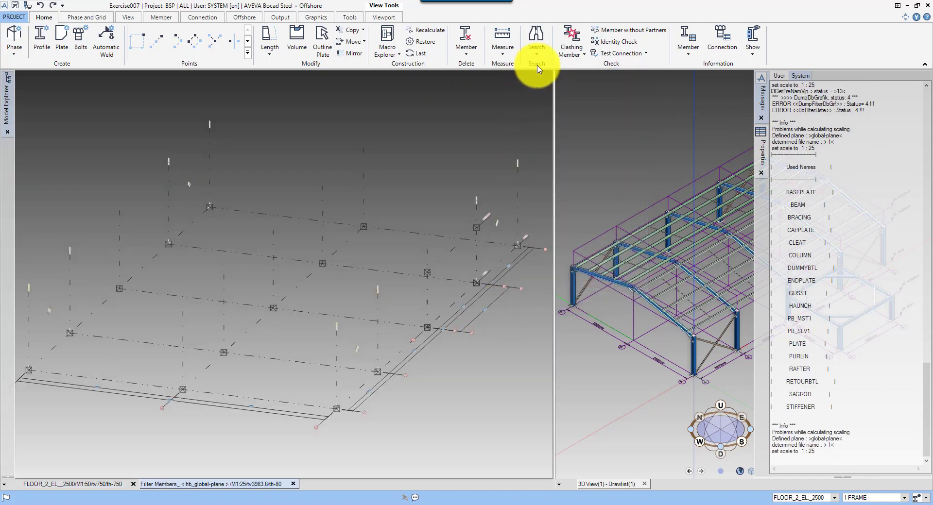
# Step: Set the designation of all members in the filtered view to GUSSET, and close the view without saving it
pyautogui.click(534, 159)
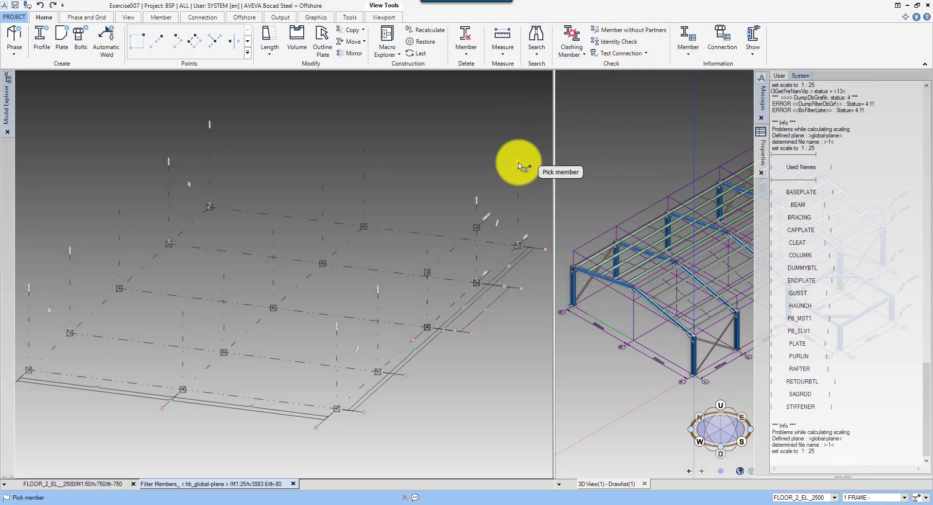
pyautogui.click(261, 238)
pyautogui.click(372, 239)
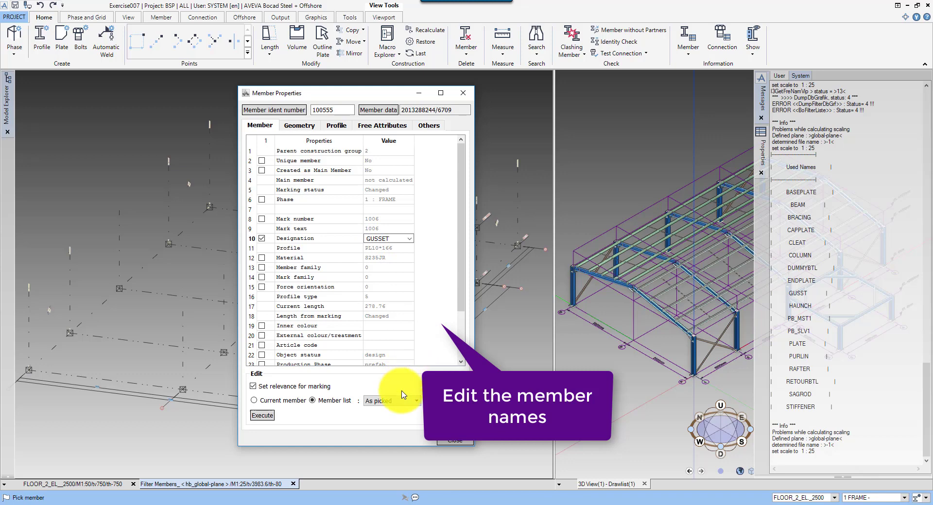
pyautogui.click(268, 414)
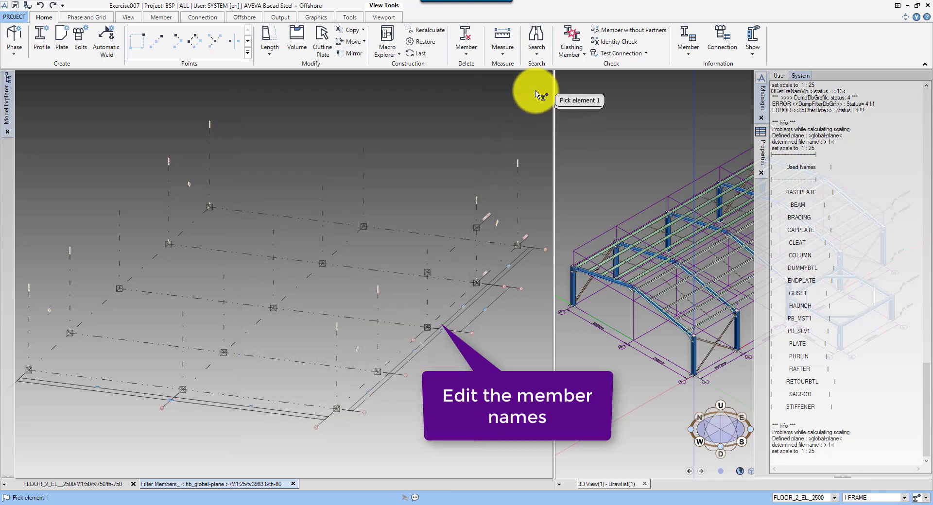
pyautogui.moveTo(0, 458); pyautogui.dragTo(0, 458)
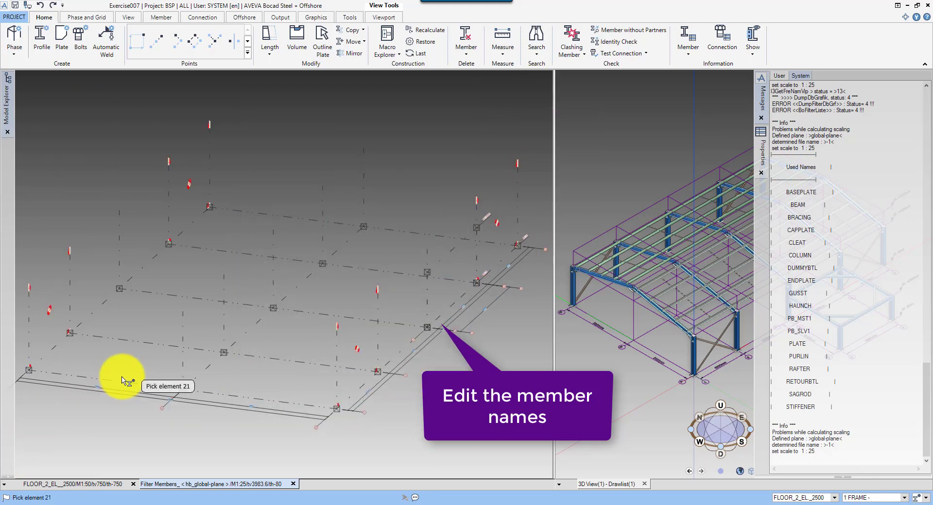
pyautogui.rightClick(122, 377)
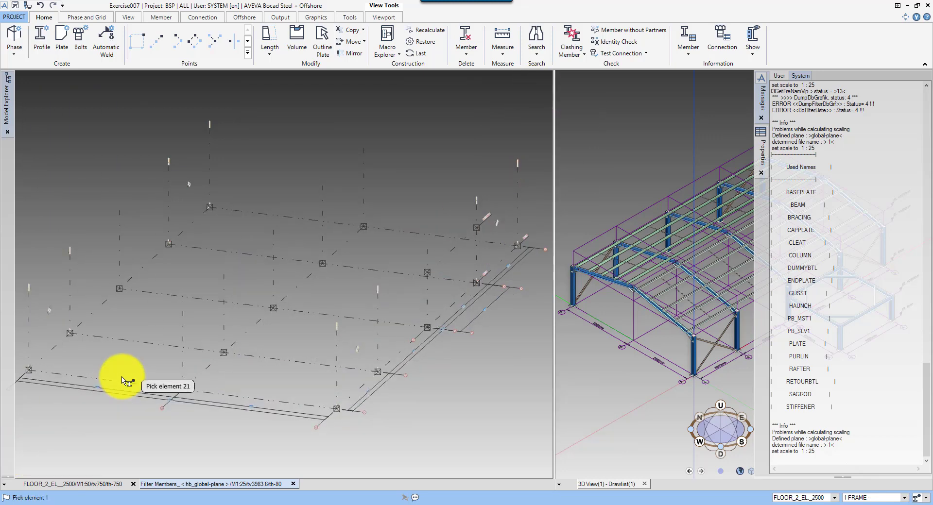
pyautogui.click(293, 485)
pyautogui.click(461, 263)
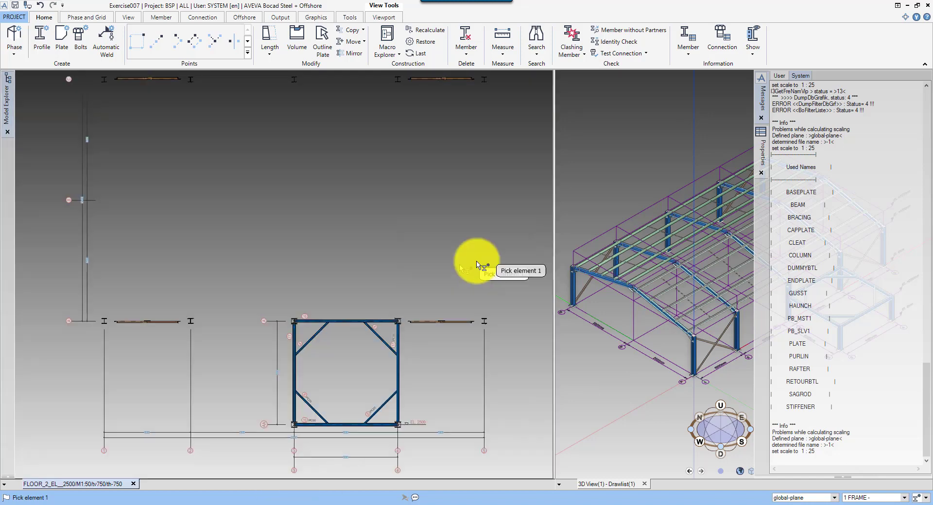
# Step: Clear the system messages and run the member NAMES text report on the complete job again
pyautogui.rightClick(806, 263)
pyautogui.click(817, 281)
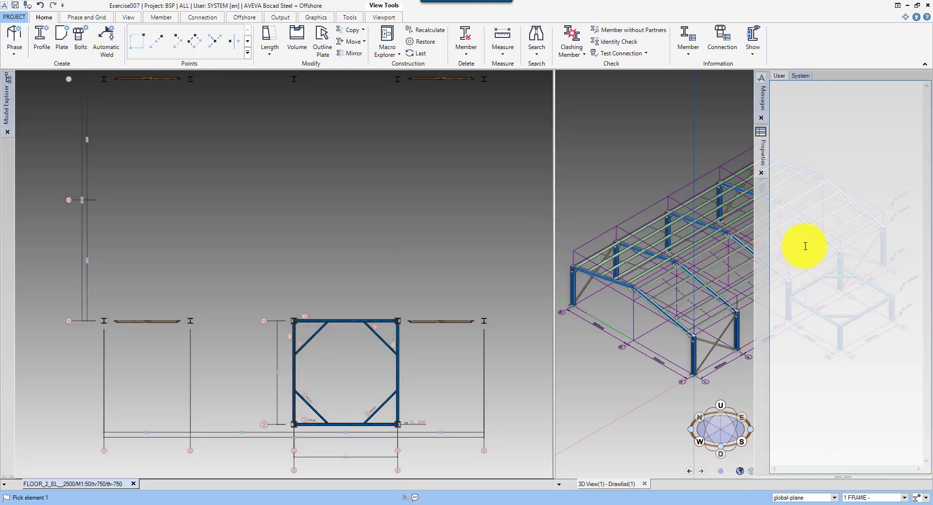
pyautogui.click(280, 19)
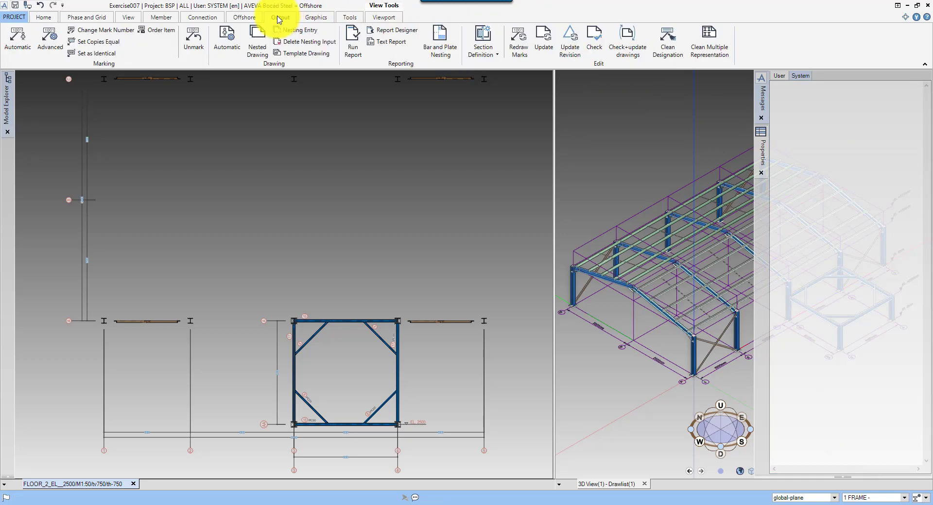
pyautogui.click(353, 44)
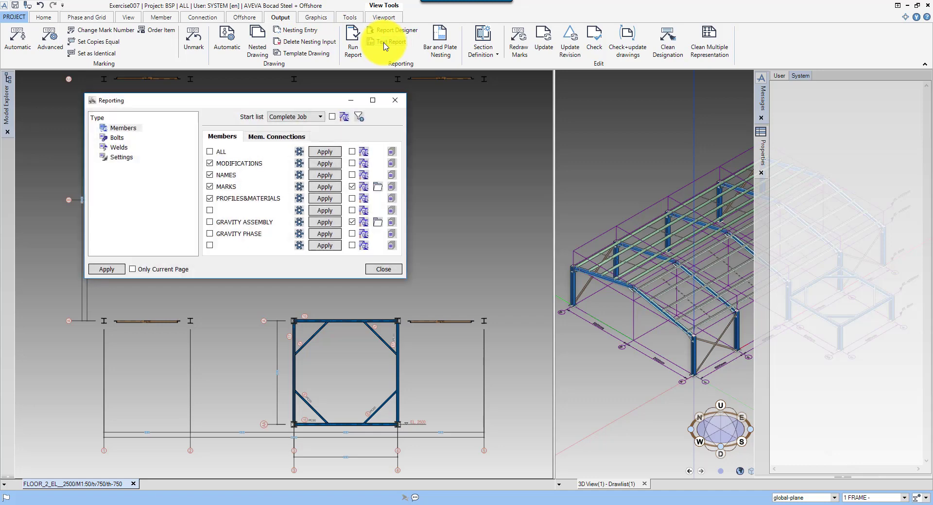
pyautogui.click(316, 176)
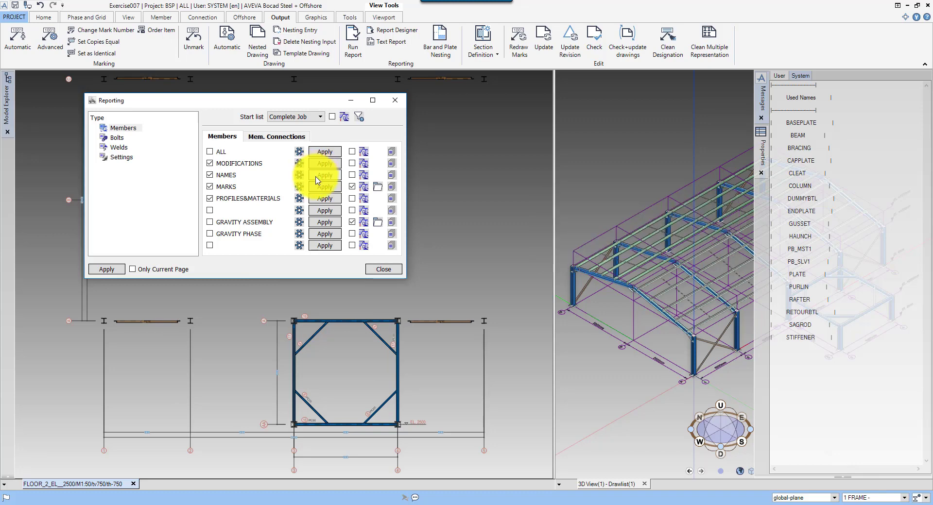
# Step: Run the PROFILES&MATERIALS text report on the complete job and look through the listed profiles and materials
pyautogui.click(324, 198)
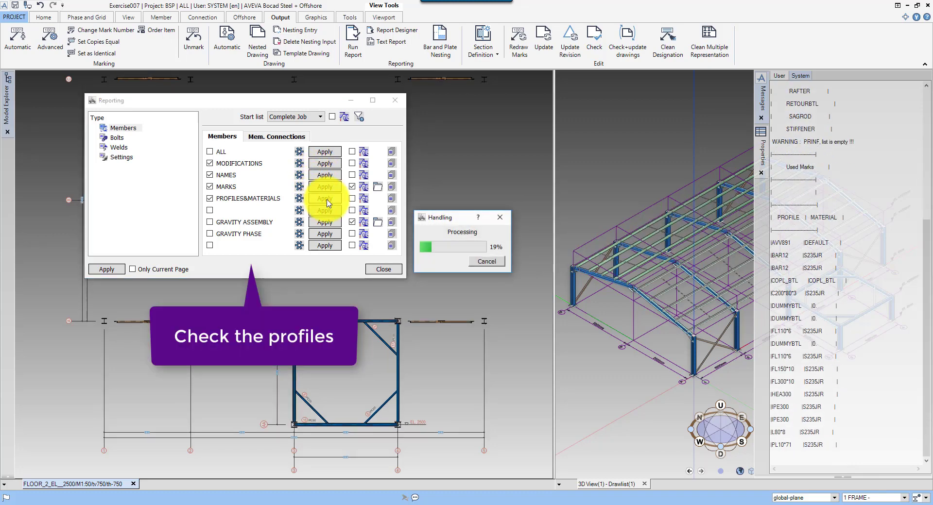
pyautogui.scroll(2, 861, 176)
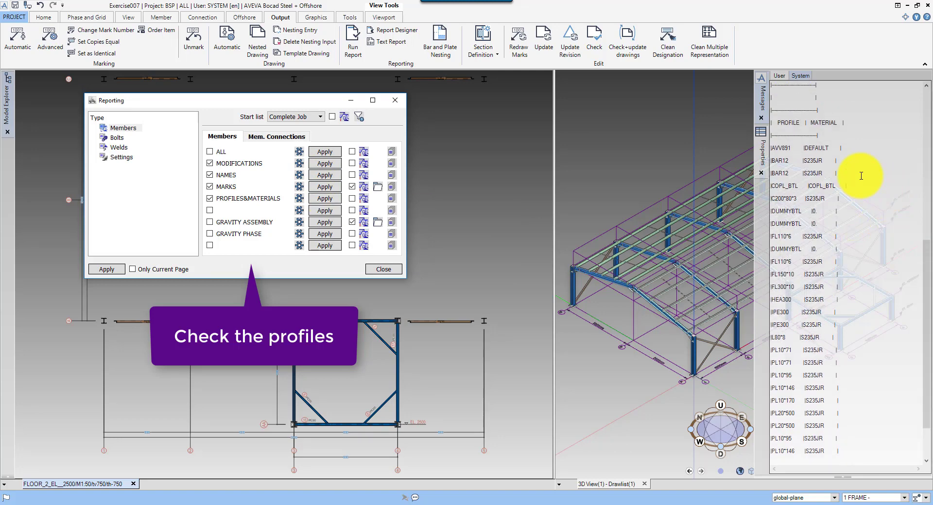
pyautogui.scroll(-3, 861, 175)
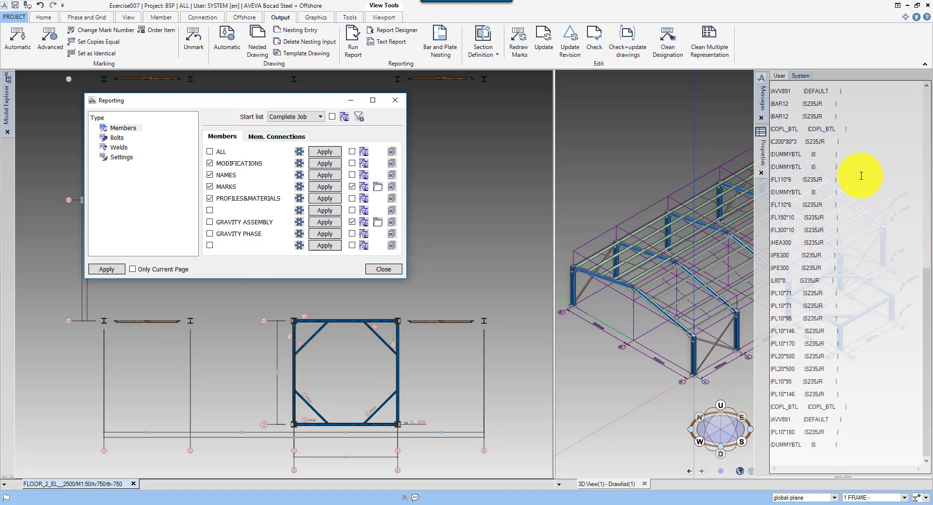
# Step: Activate a member filter that excludes mark number 0, rerun the PROFILES&MATERIALS report, and close the reporting dialog
pyautogui.click(332, 117)
pyautogui.click(343, 117)
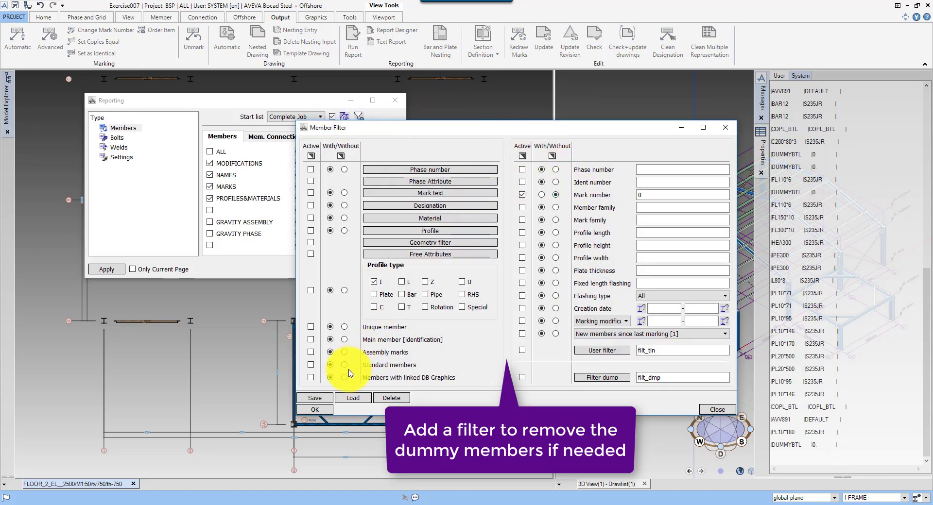
pyautogui.click(315, 409)
pyautogui.click(326, 198)
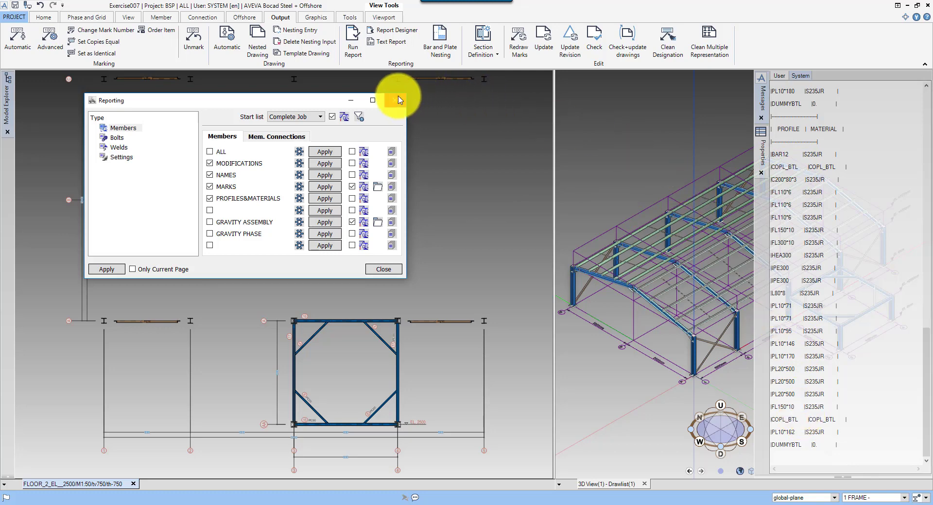
pyautogui.click(396, 101)
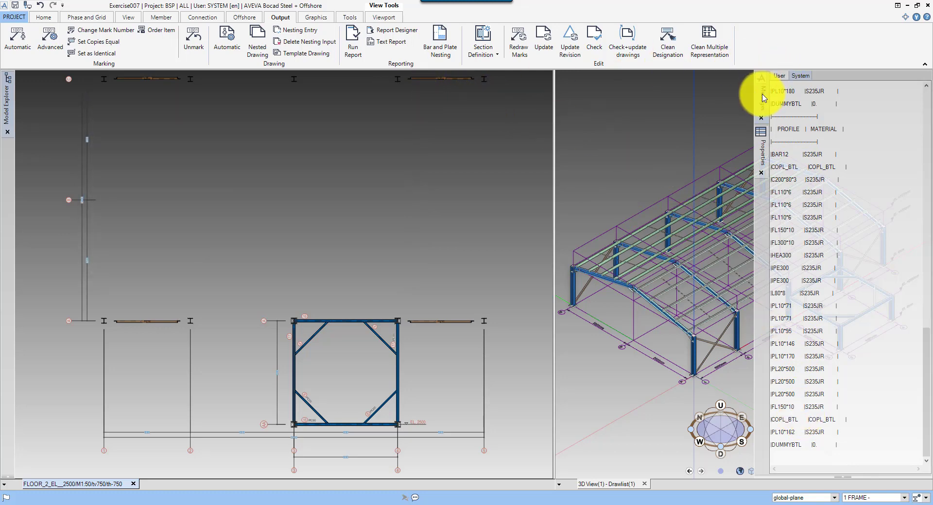